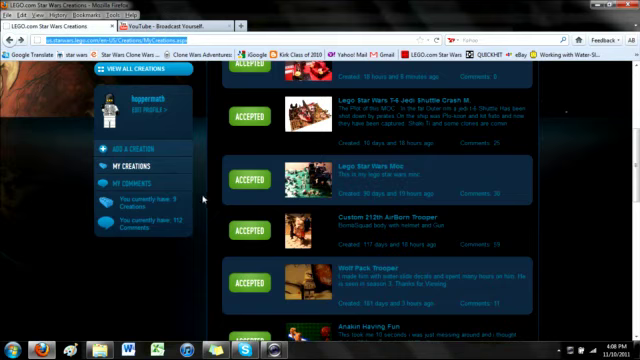
scroll(203, 199, up, 3)
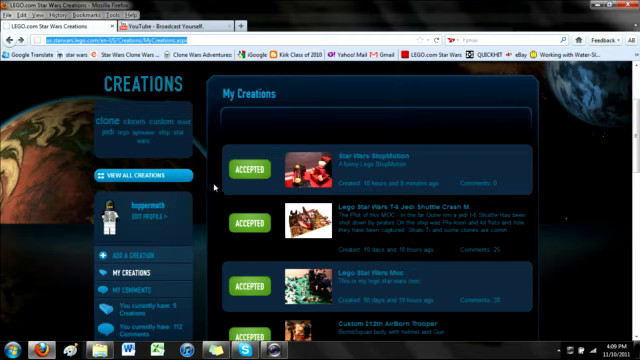
scroll(213, 186, up, 3)
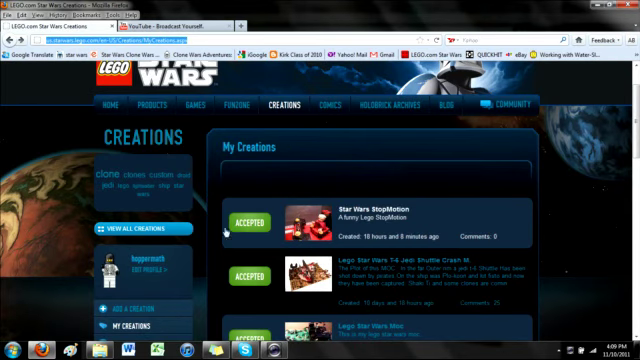
scroll(222, 197, down, 3)
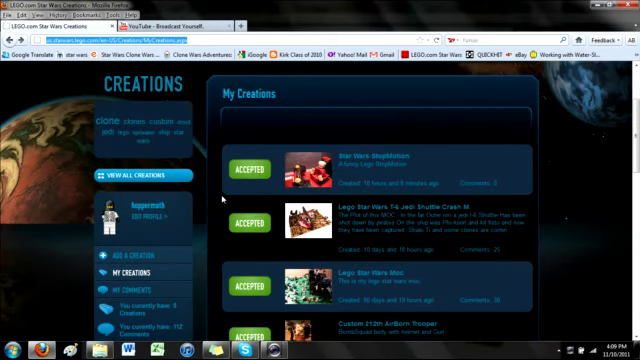
scroll(222, 197, down, 2)
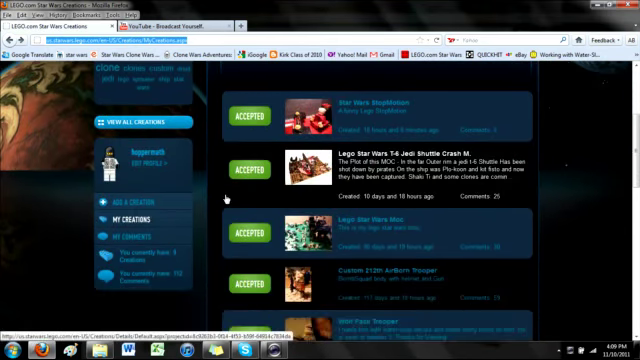
scroll(226, 199, down, 2)
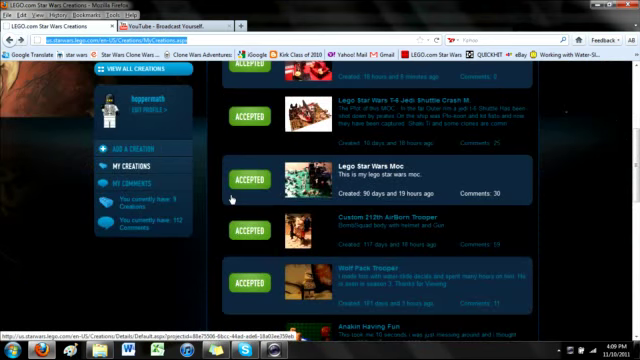
scroll(231, 199, down, 2)
scroll(231, 199, down, 2)
scroll(231, 199, down, 2)
scroll(231, 199, down, 2)
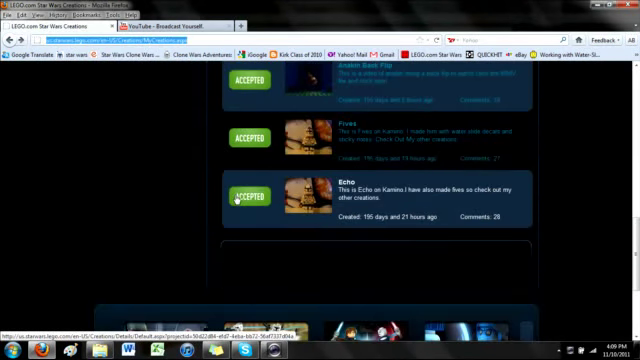
scroll(236, 199, up, 5)
scroll(236, 199, up, 5)
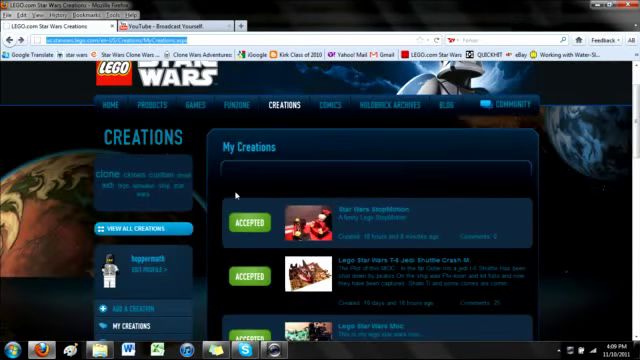